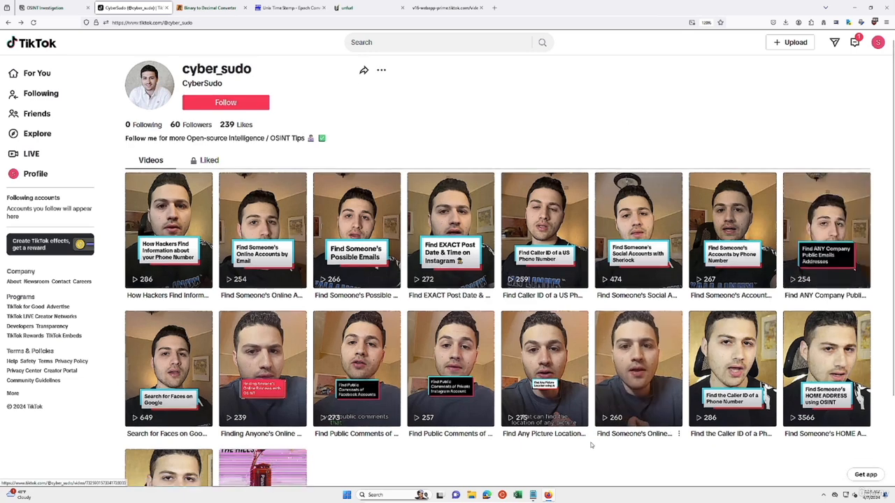
- Open the browser's network monitor on the cyber_sudo TikTok profile and capture the requests while the rest of its videos load
scroll(587, 434, down, 2)
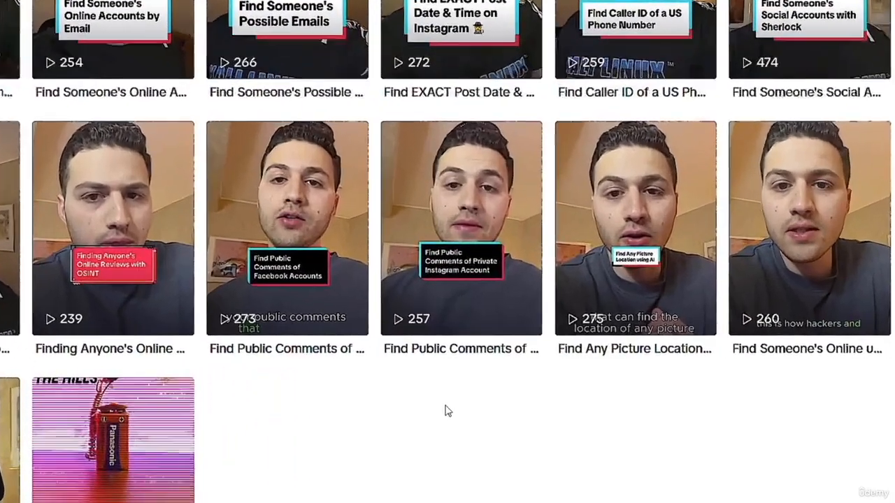
right_click(442, 384)
click(476, 306)
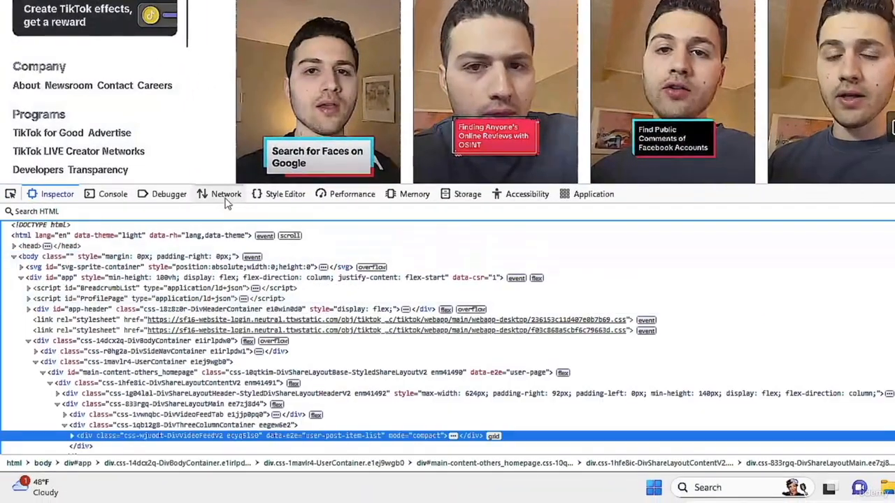
click(226, 194)
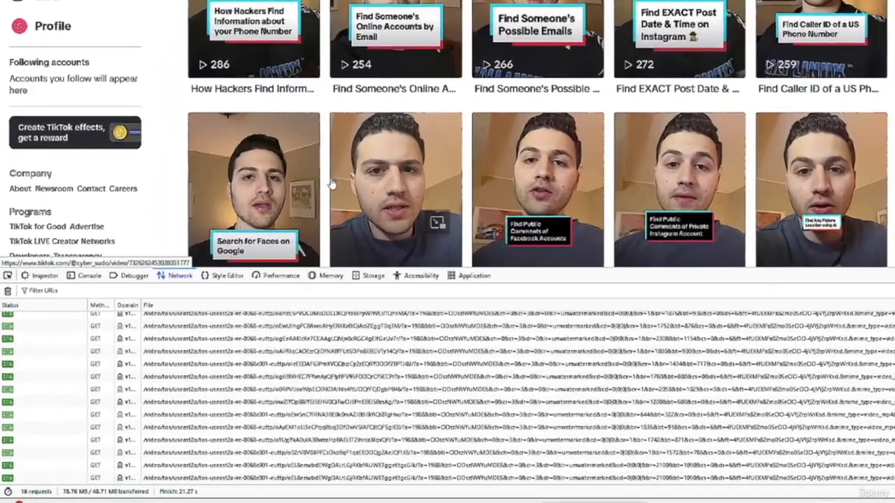
scroll(193, 280, down, 2)
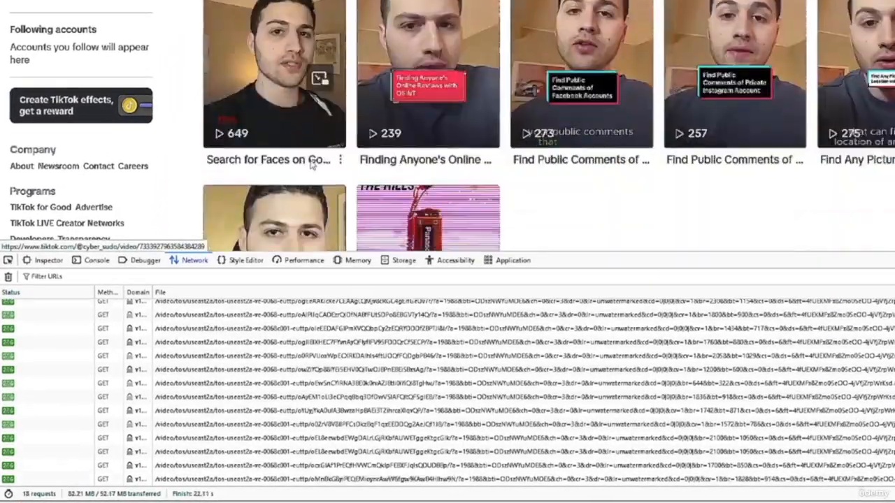
scroll(313, 163, down, 2)
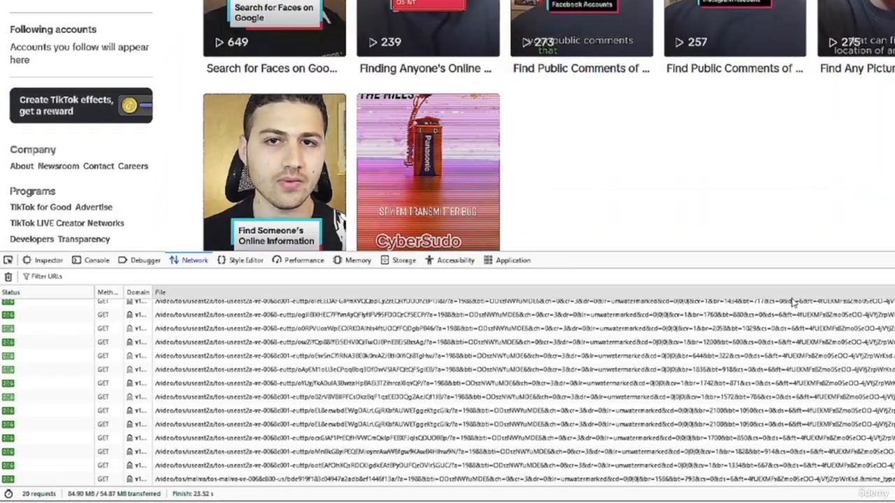
scroll(531, 441, up, 2)
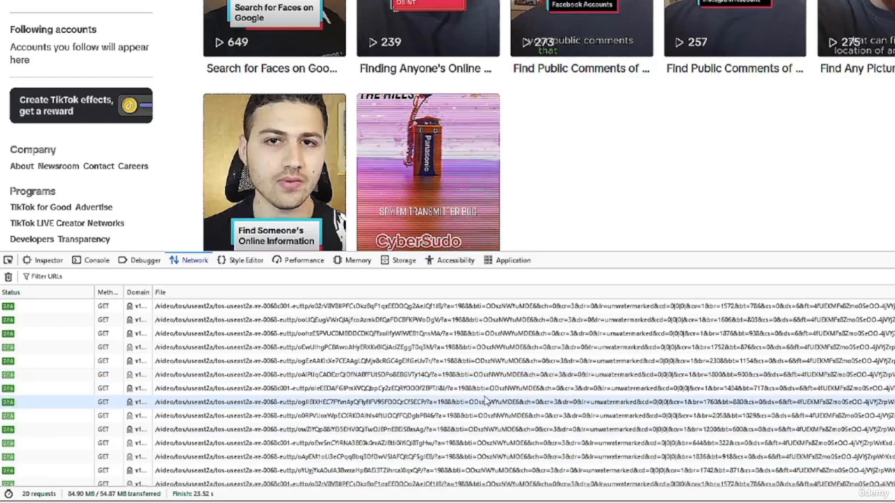
- Open one of the captured video file requests in its own tab, pause the video and bring up its save options
click(349, 323)
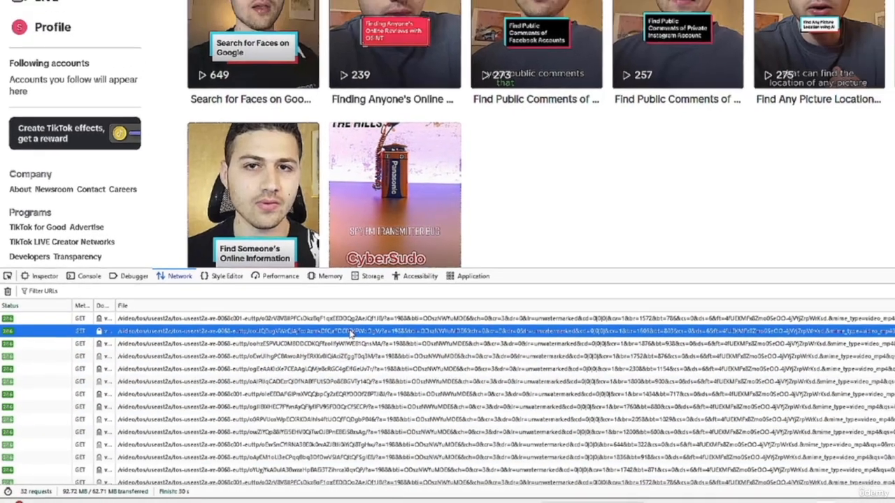
double_click(381, 322)
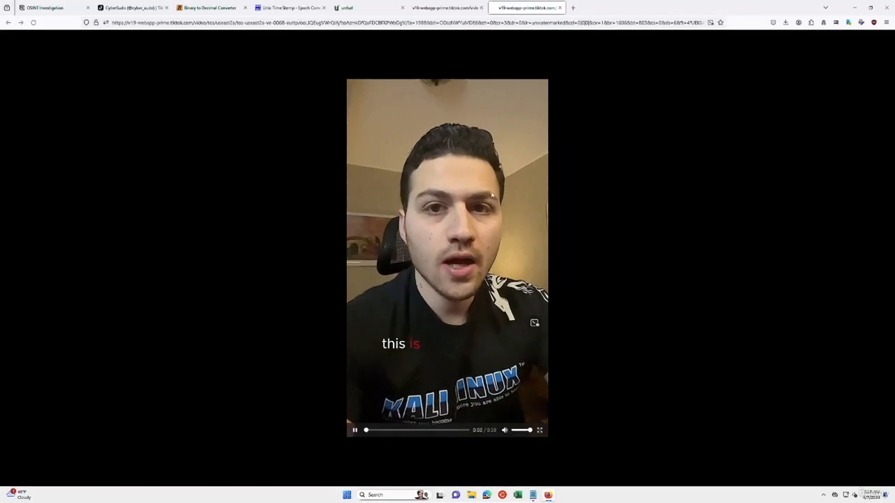
click(355, 431)
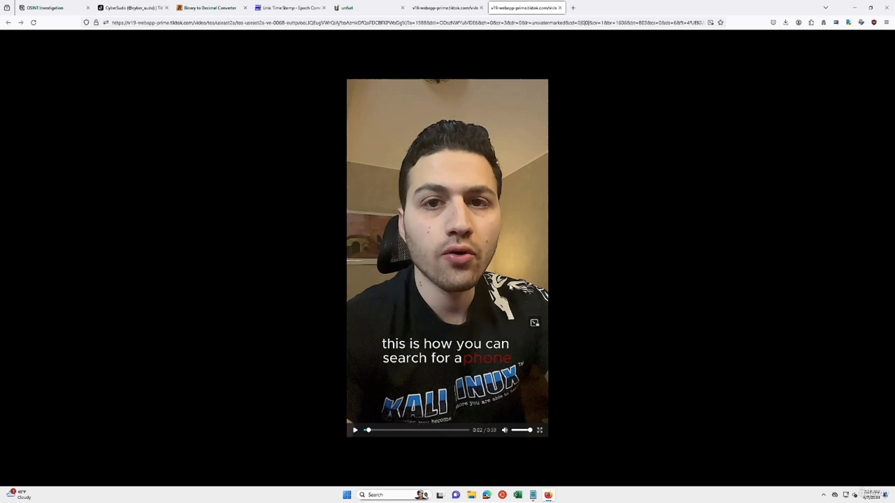
right_click(451, 203)
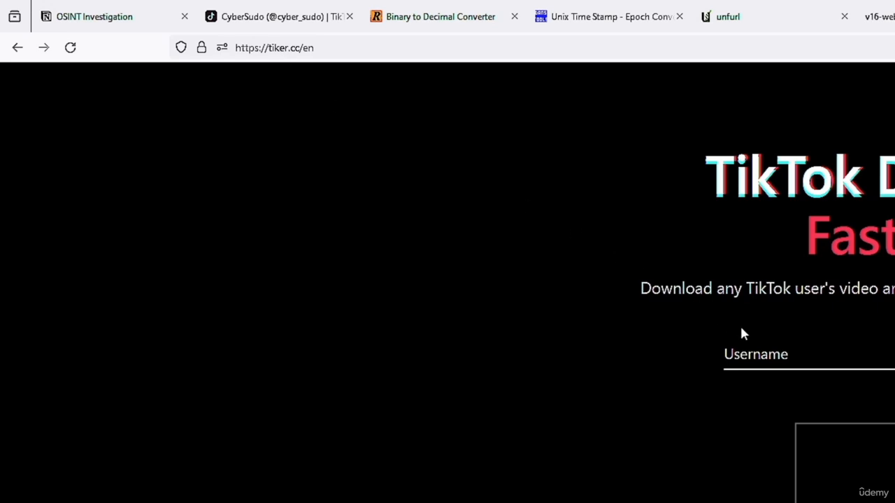
- Search the TikTok Downloader site for the username cyber_Sudo and complete the human verification
click(405, 196)
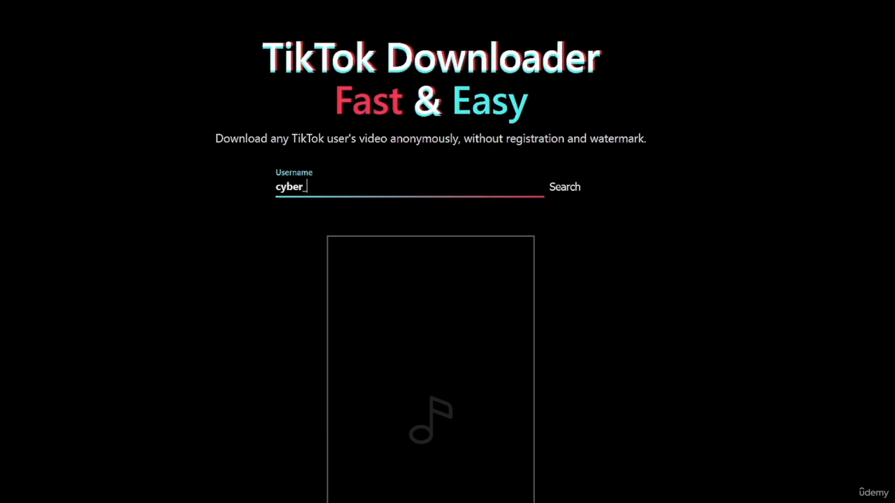
click(550, 191)
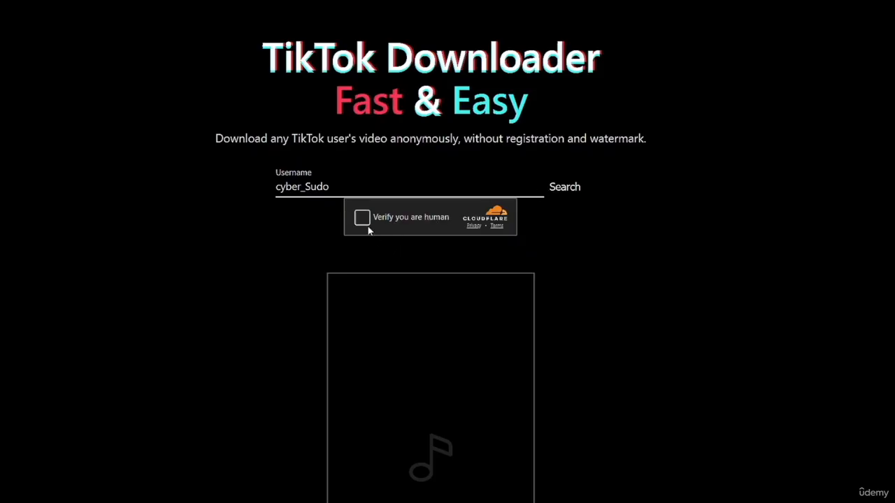
click(362, 219)
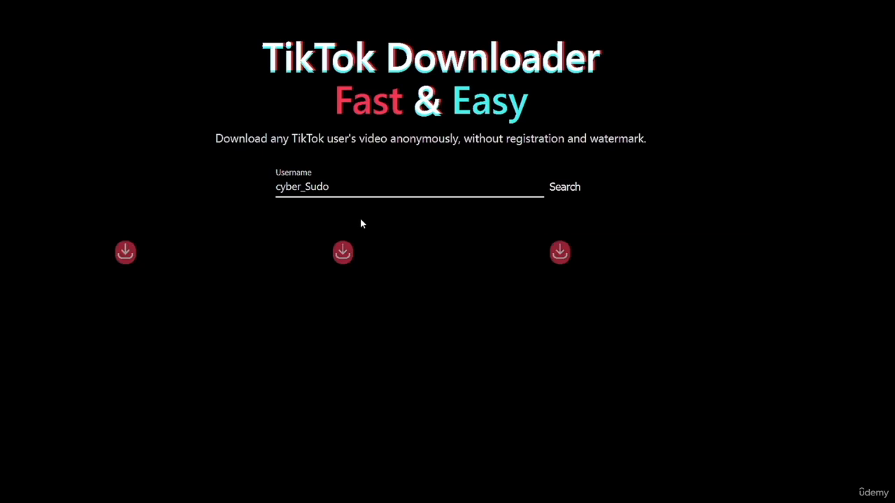
- Download the "Find Public Comments of Private Instagram Account" video from the downloader's results
scroll(361, 220, down, 8)
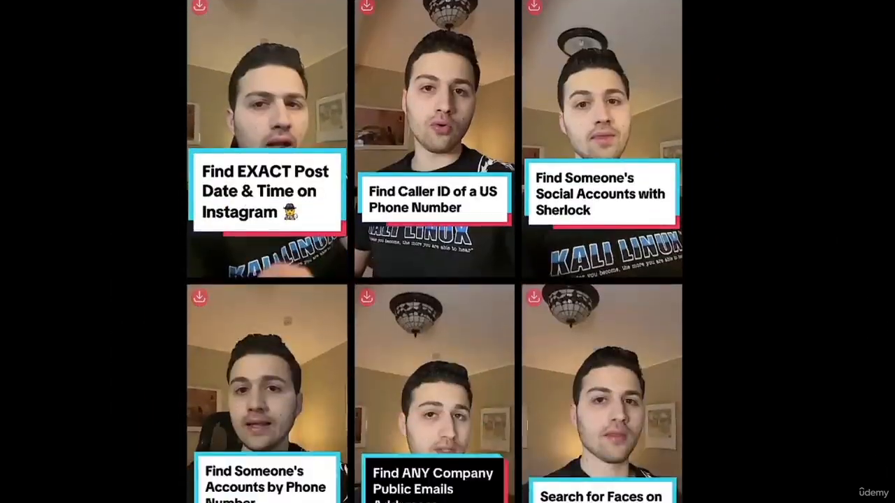
scroll(533, 175, down, 6)
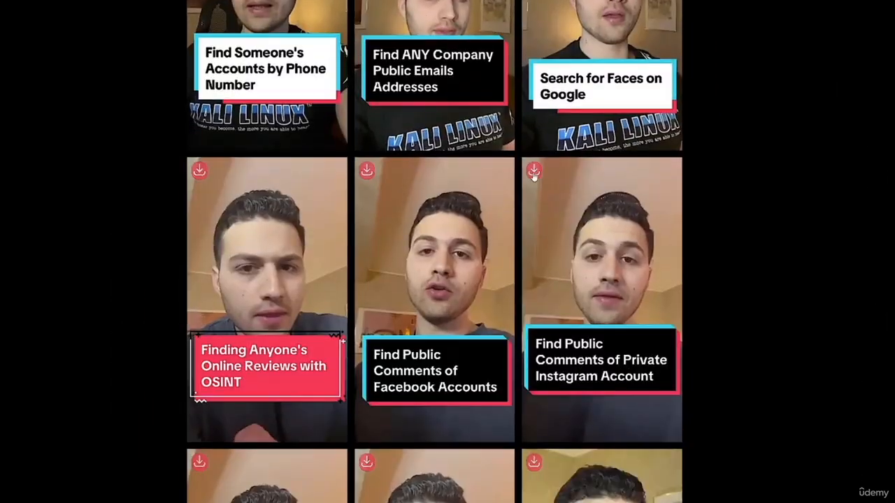
click(534, 171)
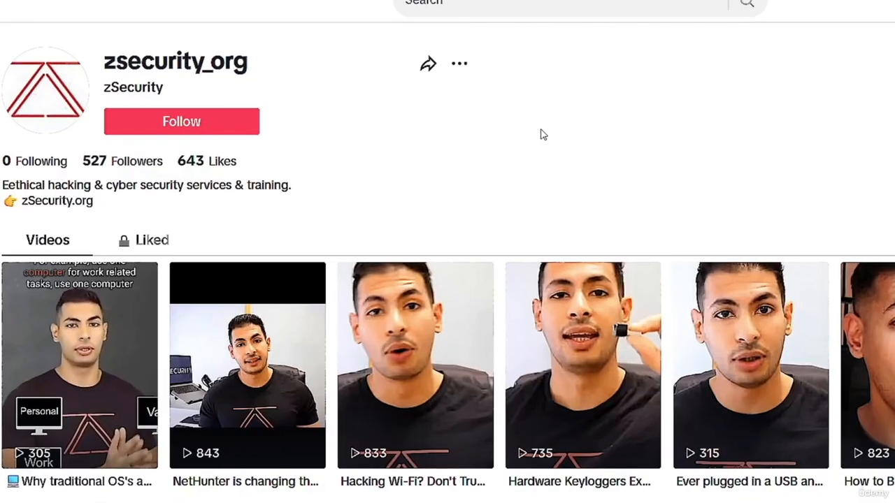
- Inspect the zsecurity_org profile page's source and expand the __UNIVERSAL_DATA_FOR_REHYDRATION__ script element
right_click(428, 118)
click(457, 207)
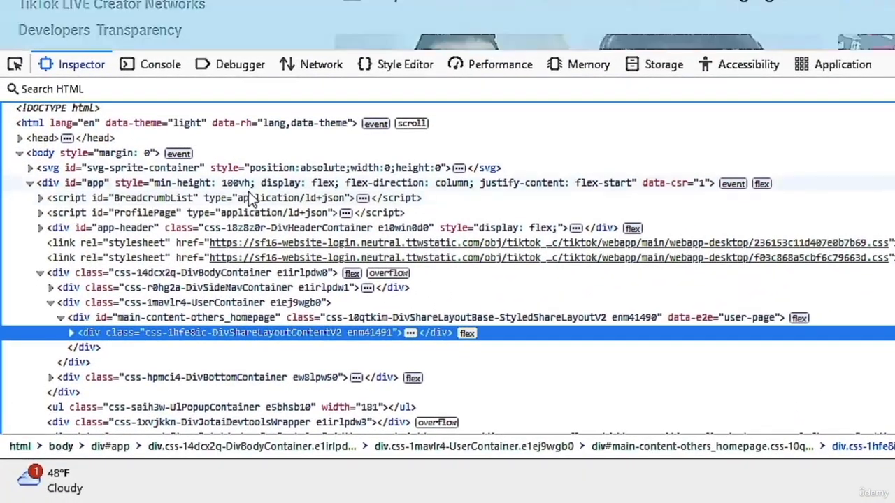
scroll(220, 203, down, 1)
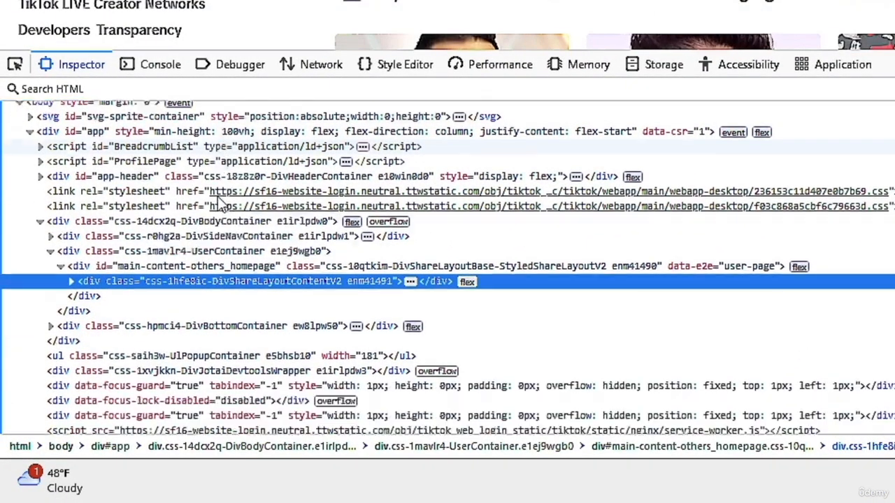
scroll(220, 202, down, 5)
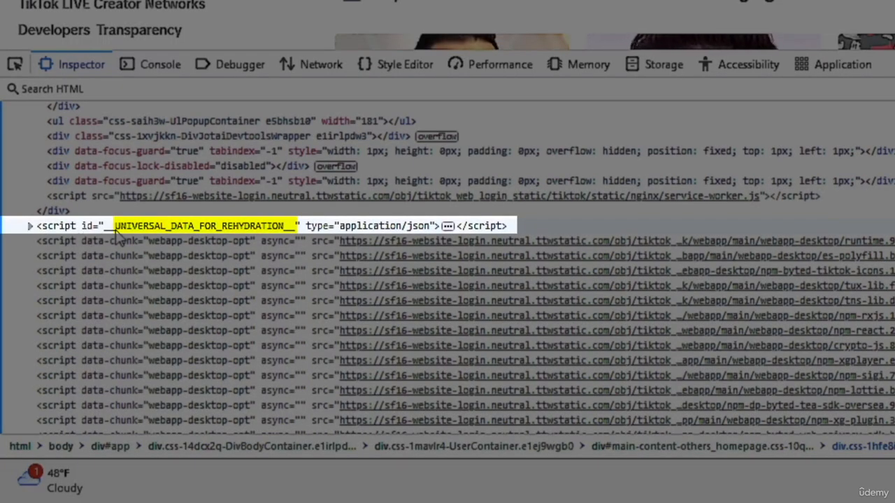
click(30, 226)
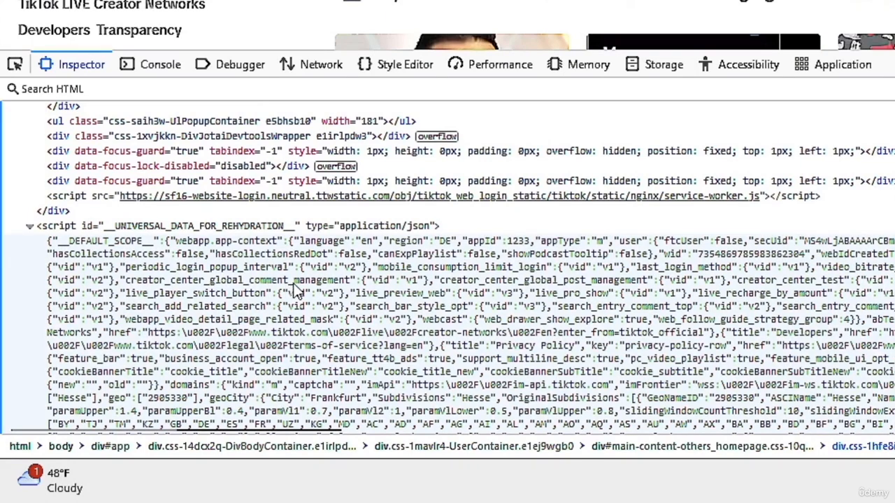
- Copy the full JSON content of the expanded script element into an empty Notepad document
double_click(356, 280)
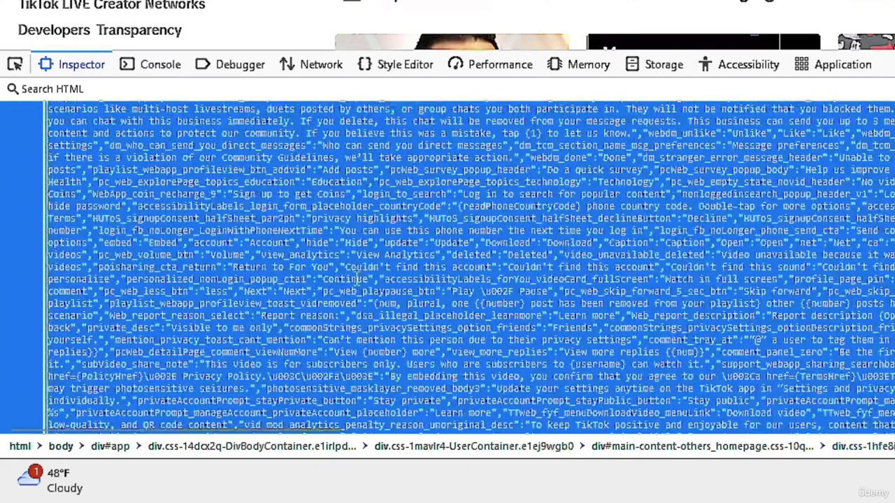
right_click(318, 178)
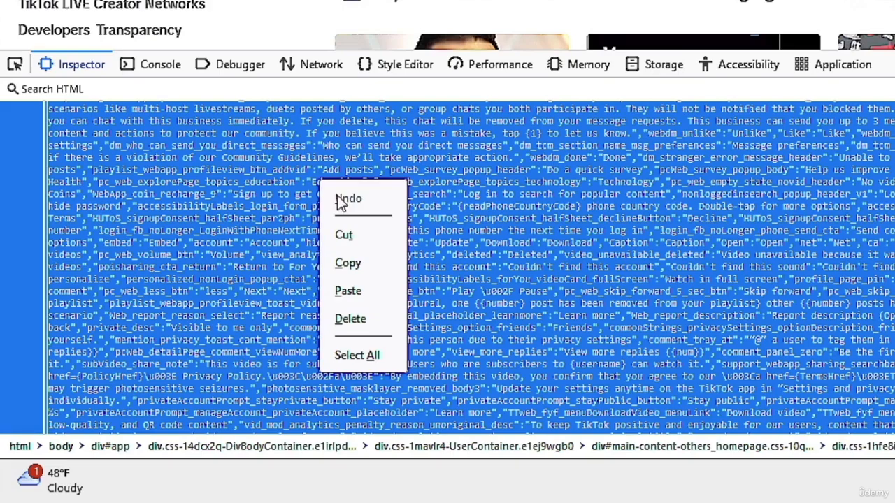
click(363, 261)
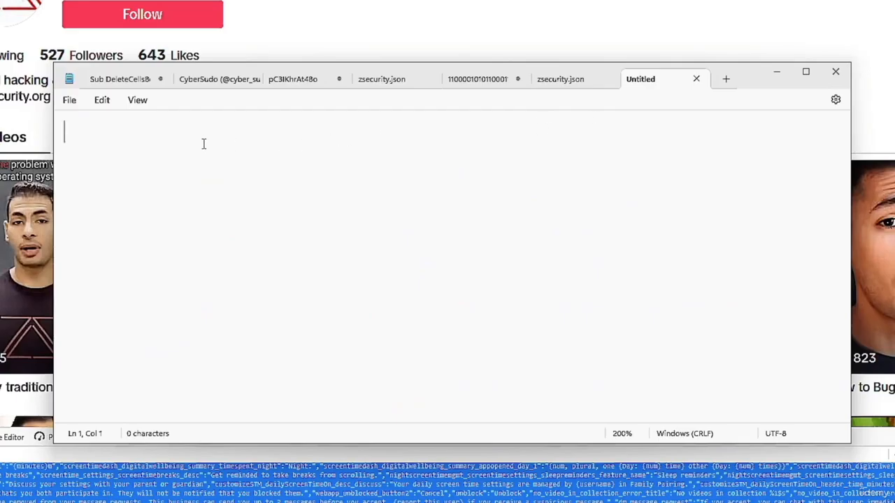
right_click(204, 143)
click(234, 232)
- Save the Notepad document to the Desktop as zsecurity.json
click(70, 100)
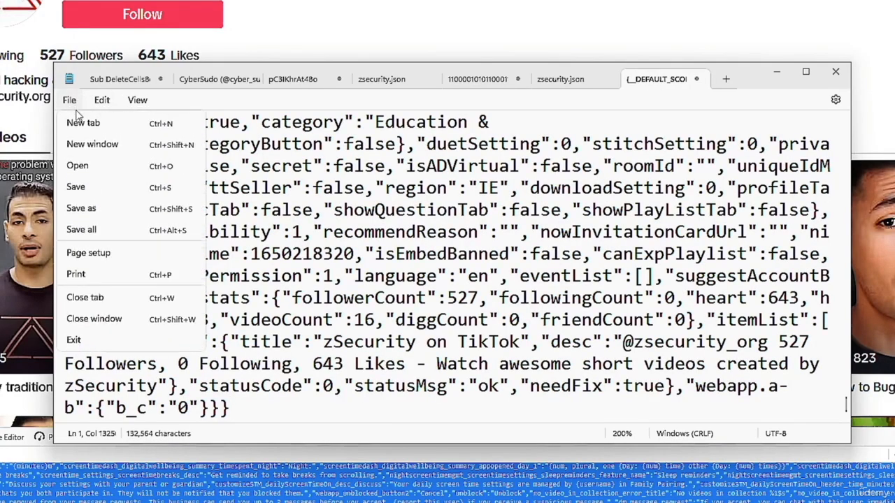
click(114, 207)
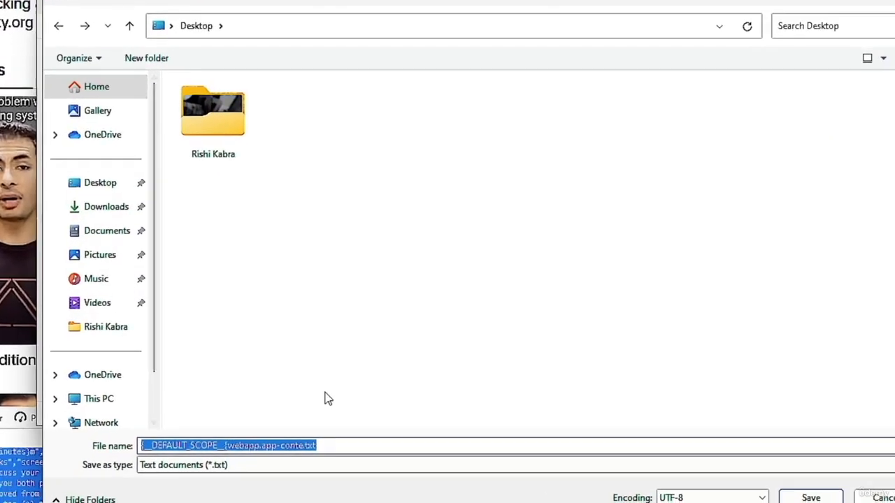
click(320, 463)
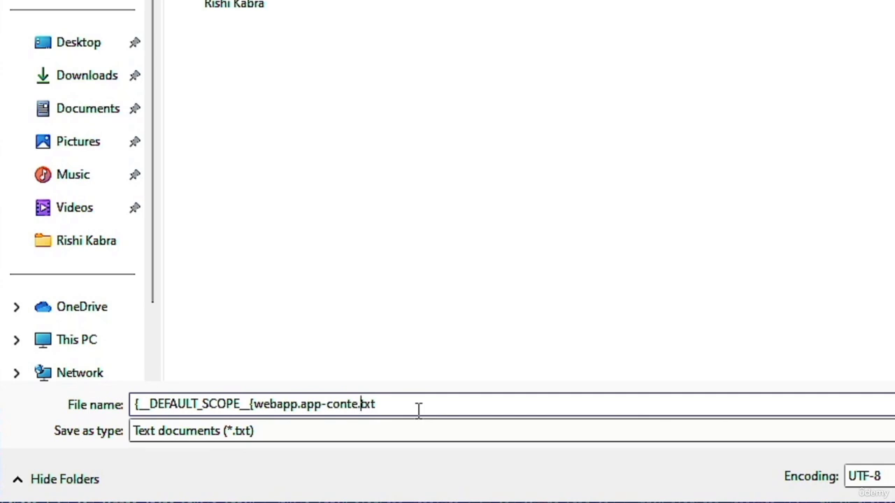
key(ctrl+shift+Left)
key(ctrl+shift+Left)
key(ctrl+shift+Left)
key(ctrl+shift+Left)
key(ctrl+shift+Left)
text(zsecurity.json)
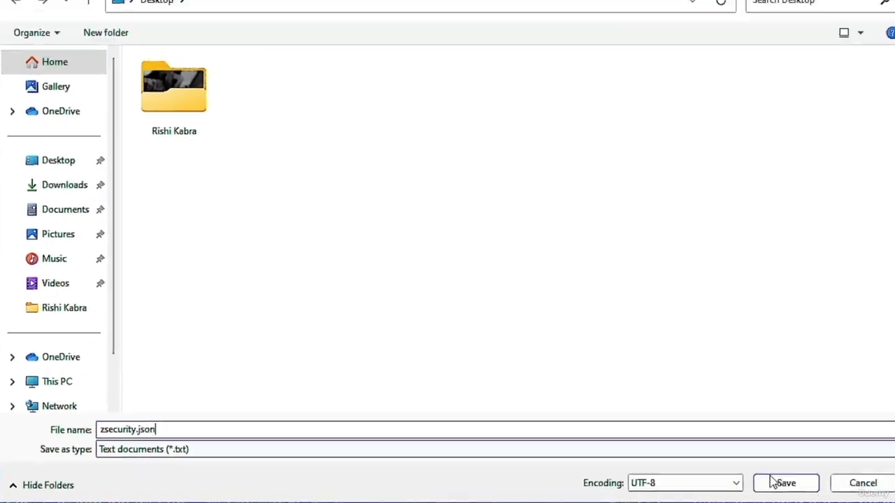
click(894, 477)
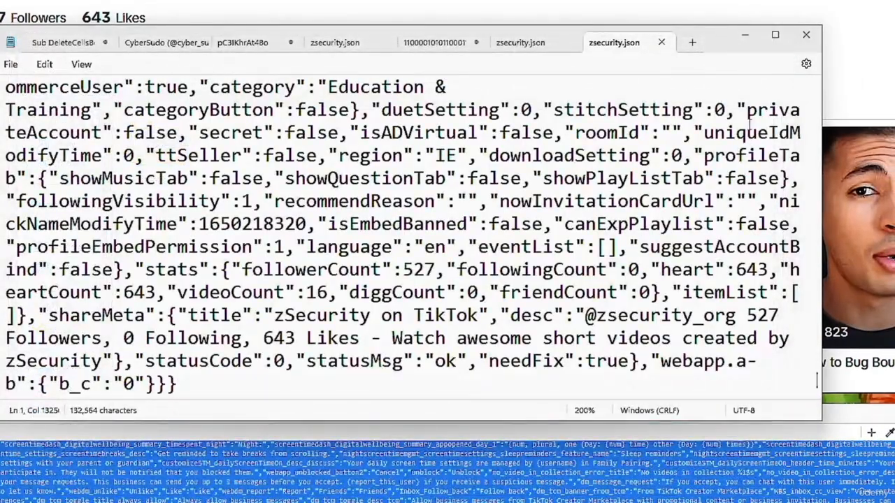
- Minimize Notepad, close the page inspector, and open zsecurity.json from the desktop in Firefox
click(745, 35)
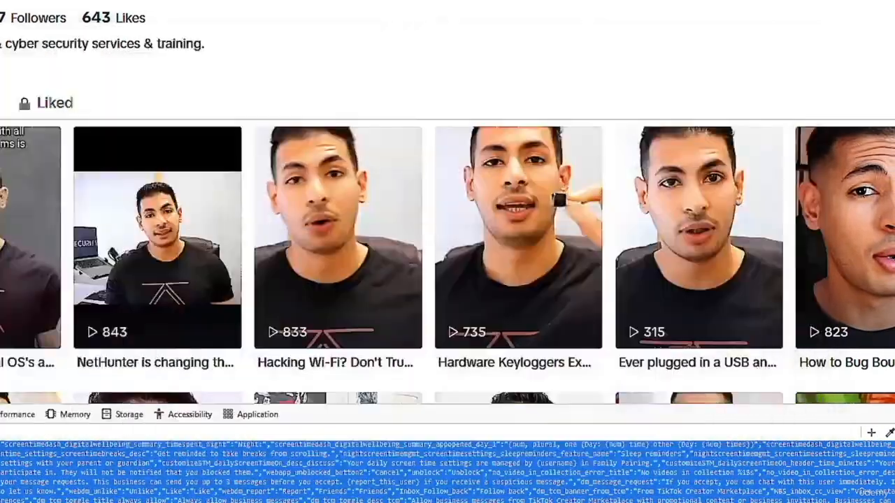
click(887, 342)
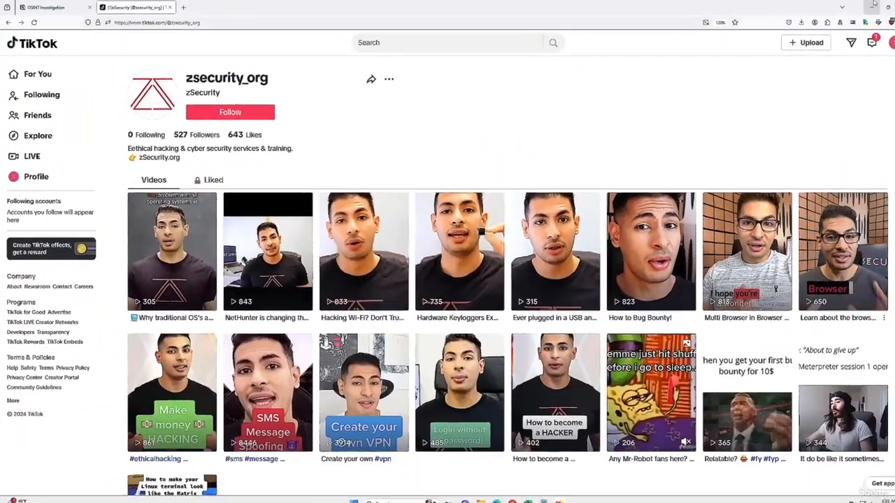
click(875, 6)
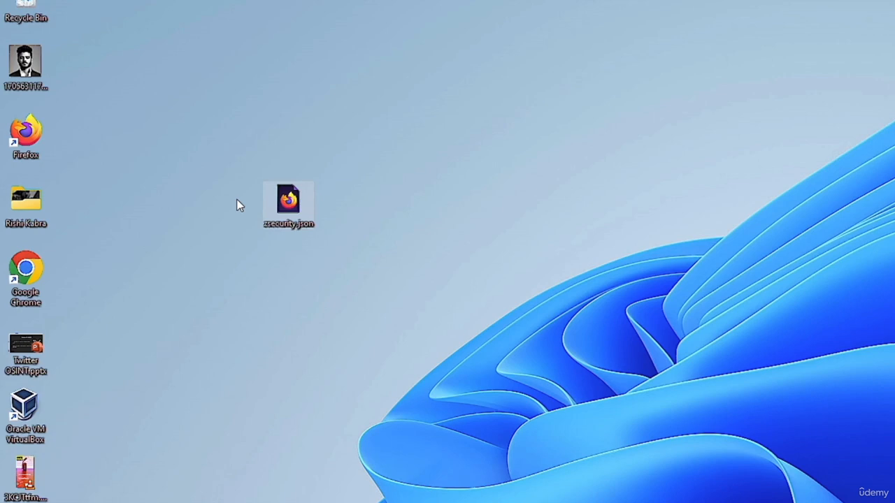
drag(220, 142, 393, 310)
double_click(301, 220)
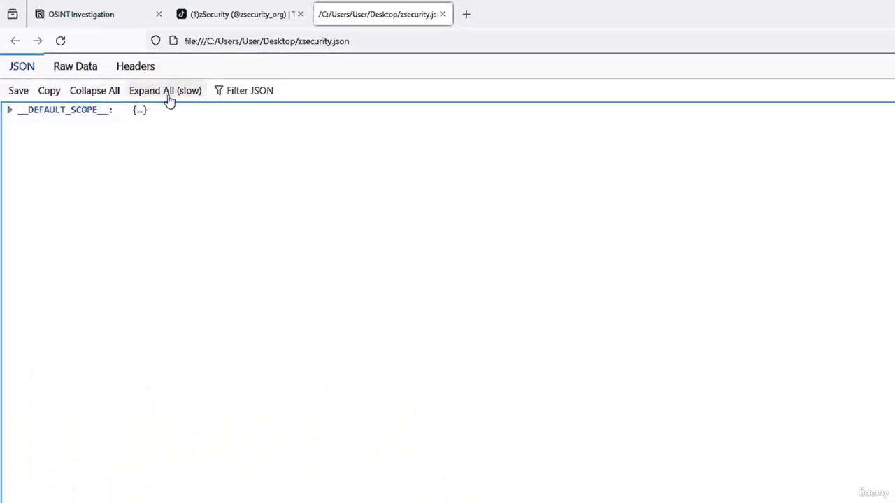
- Expand every node of zsecurity.json and go through the data down to the profile's user details
click(168, 118)
scroll(266, 391, down, 10)
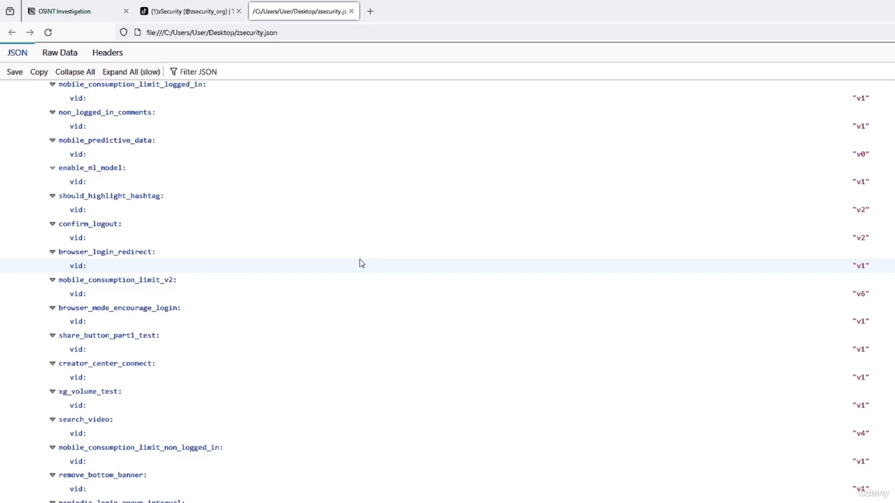
scroll(447, 292, down, 20)
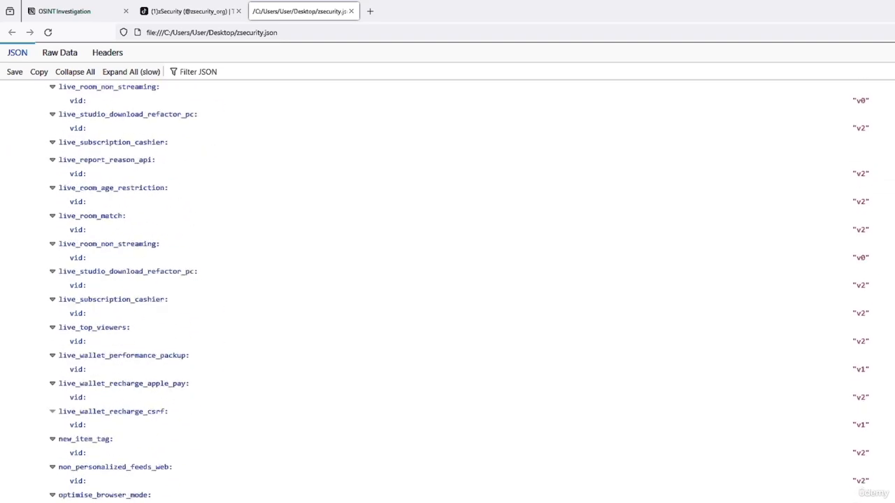
scroll(448, 292, down, 20)
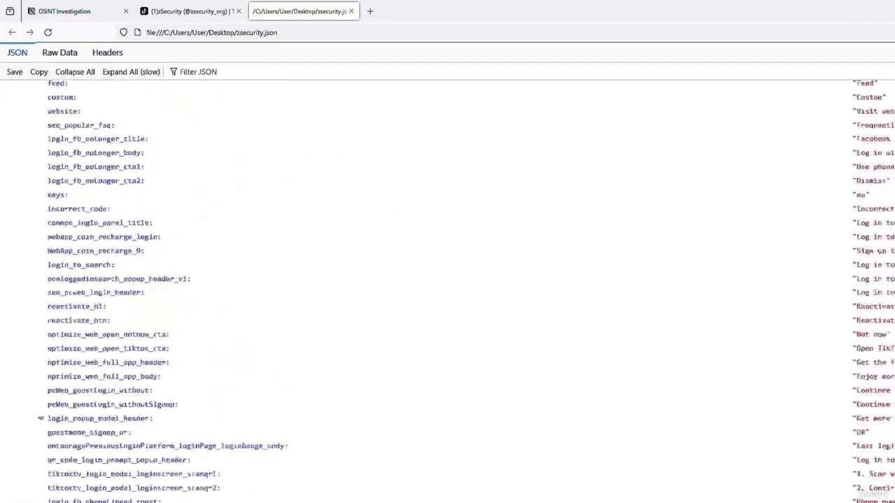
scroll(448, 292, down, 20)
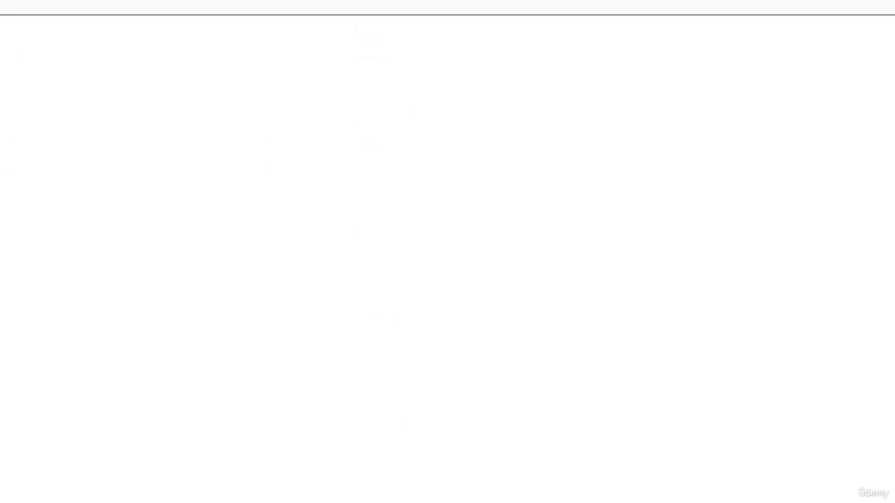
- Look up the region code with a web search for "ie country" in a new tab, and return to the profile's JSON data
text(e country)
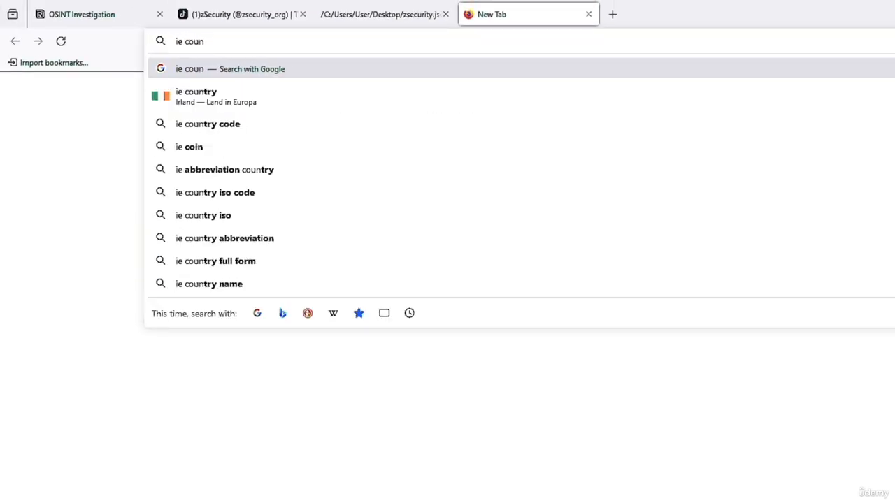
key(Return)
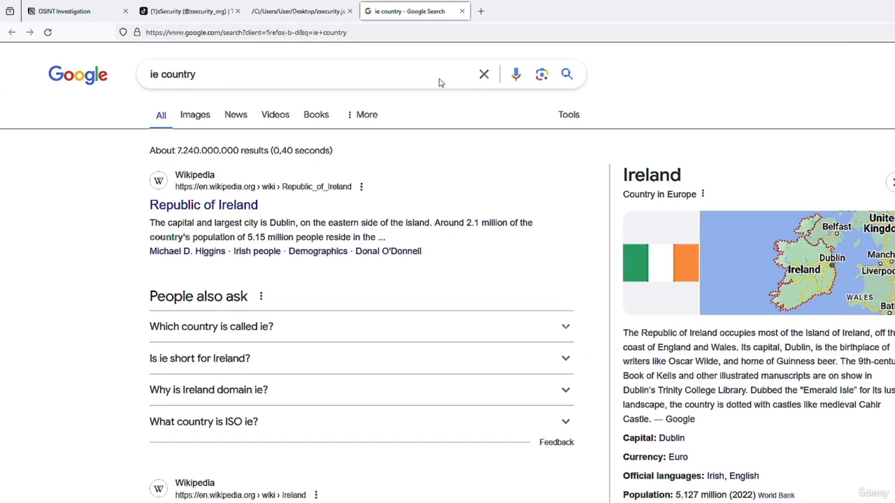
click(346, 9)
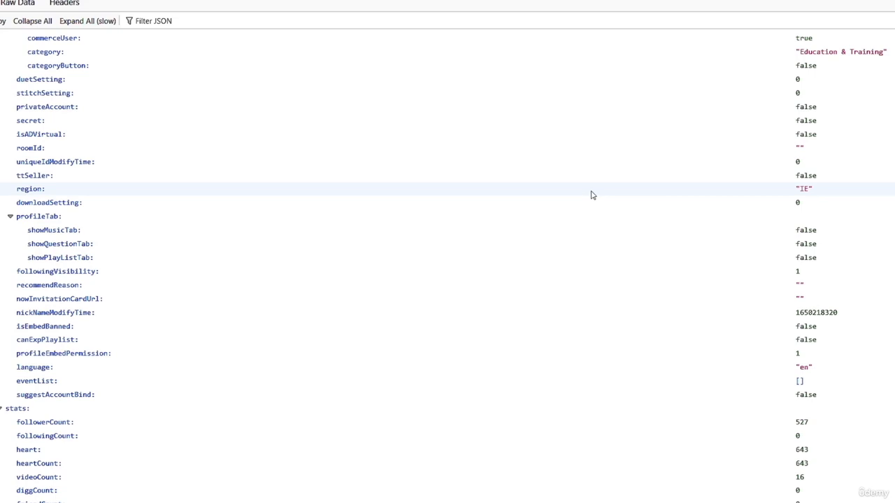
scroll(590, 195, up, 5)
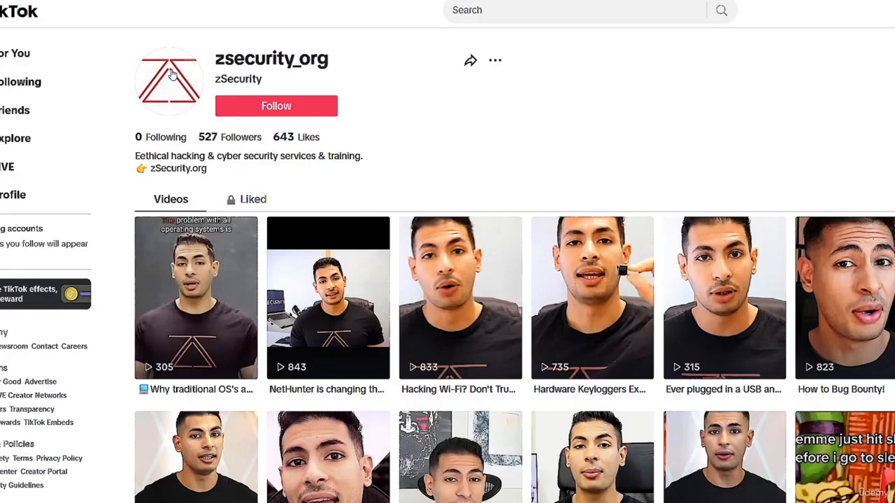
- Open the zsecurity_org profile picture from the TikTok page in its own tab and display it
right_click(172, 75)
click(180, 81)
click(227, 2)
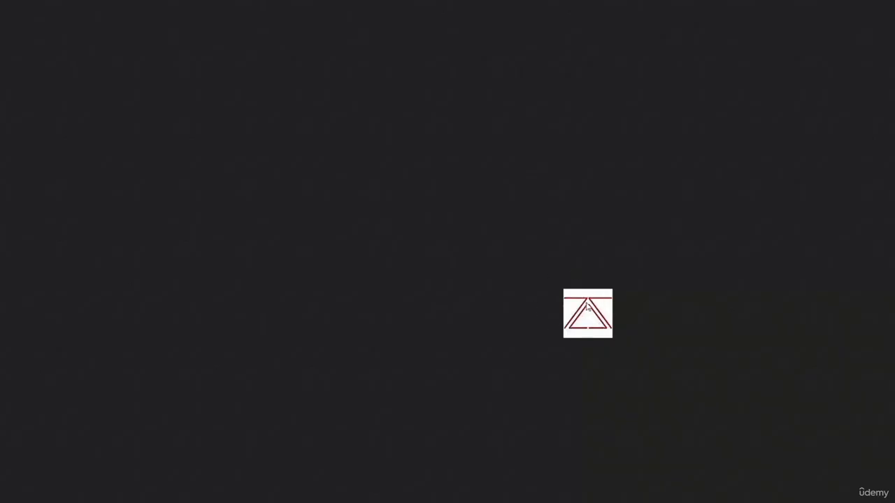